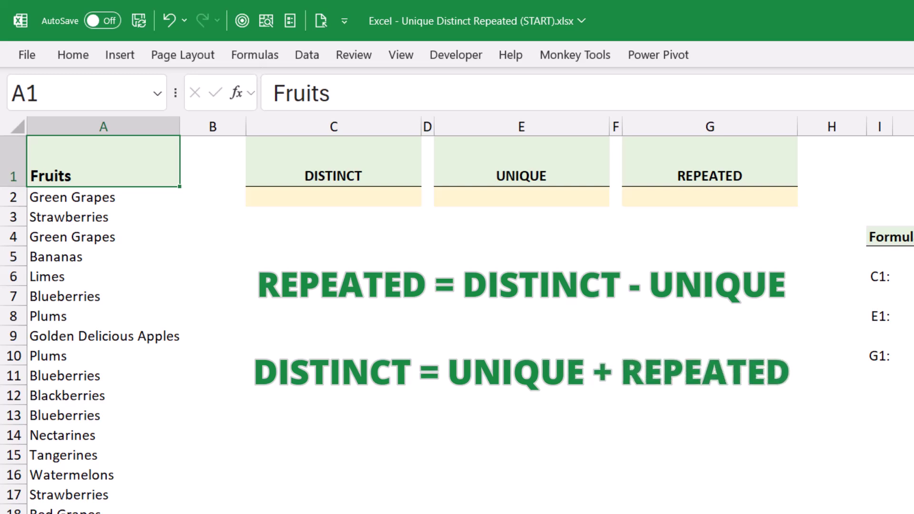
Check the extent of the Fruits list, from Green Grapes in A2 down to row 101
key("Right")
key("Right")
key("Down")
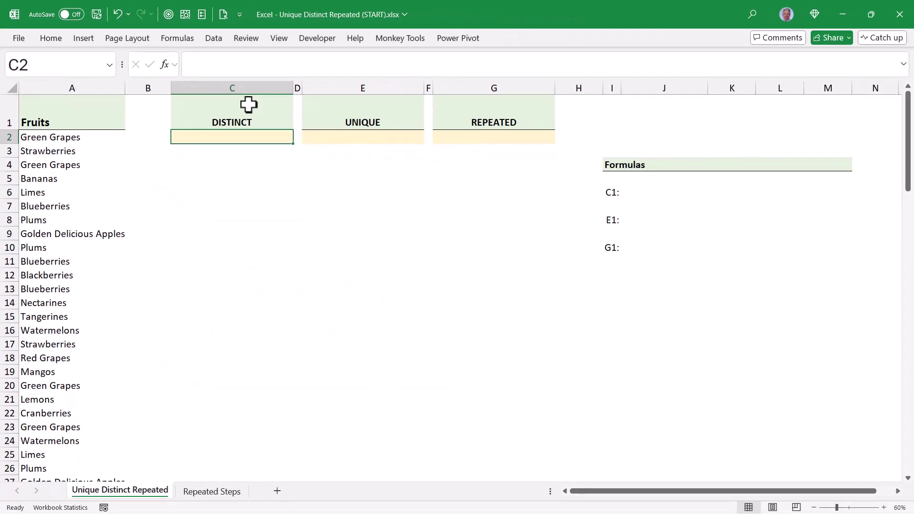
left_click(96, 140)
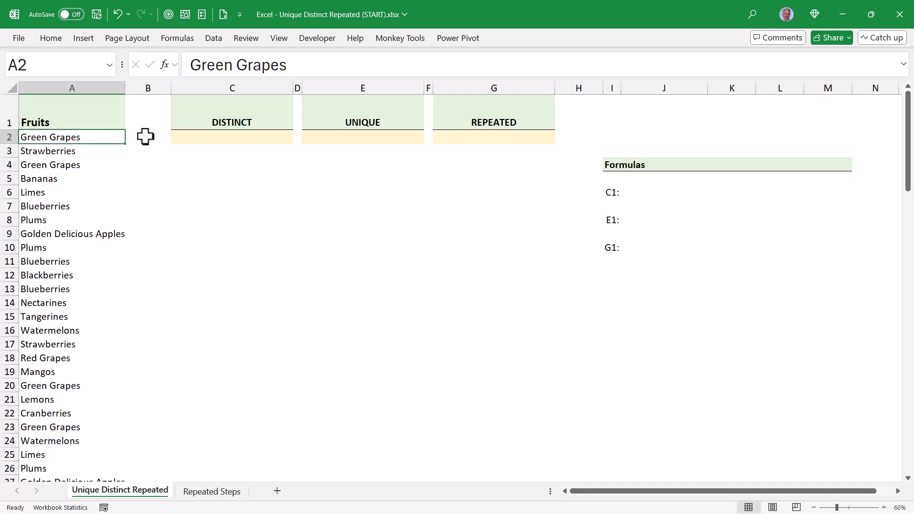
key("ctrl+shift+Down")
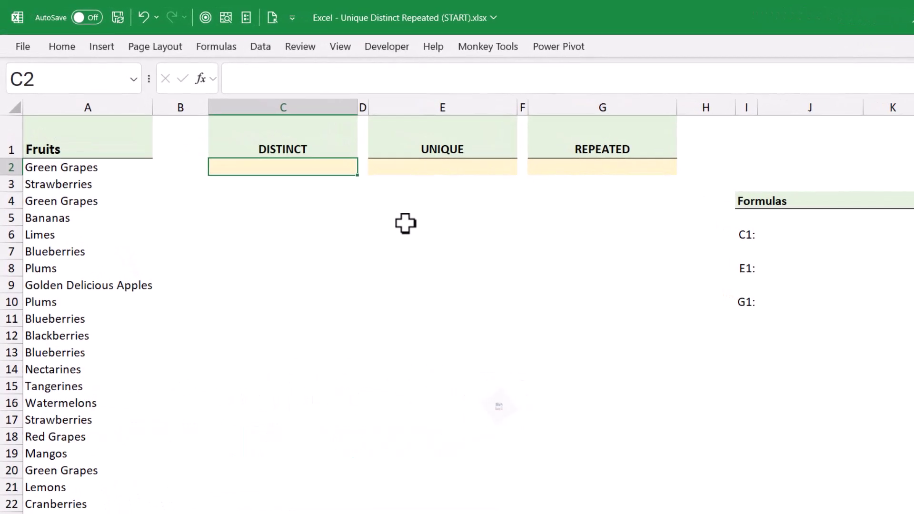
Enter =UNIQUE(Fruits) in C2 to spill the 20 distinct fruits
type("=UNI")
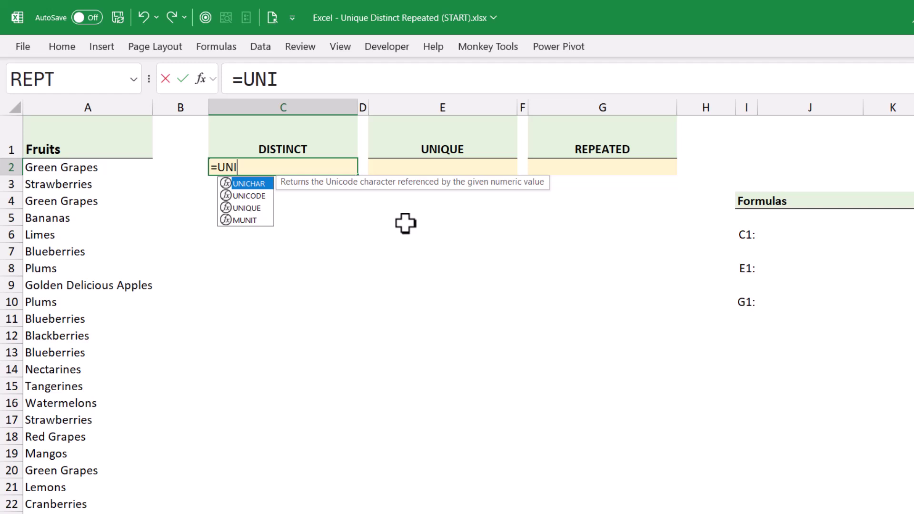
key("Down")
key("Down")
key("Tab")
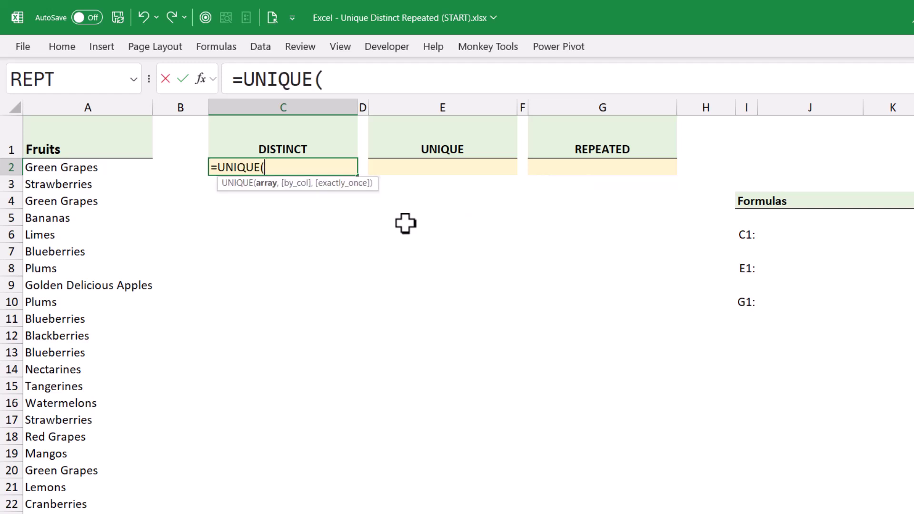
type("fru")
key("Tab")
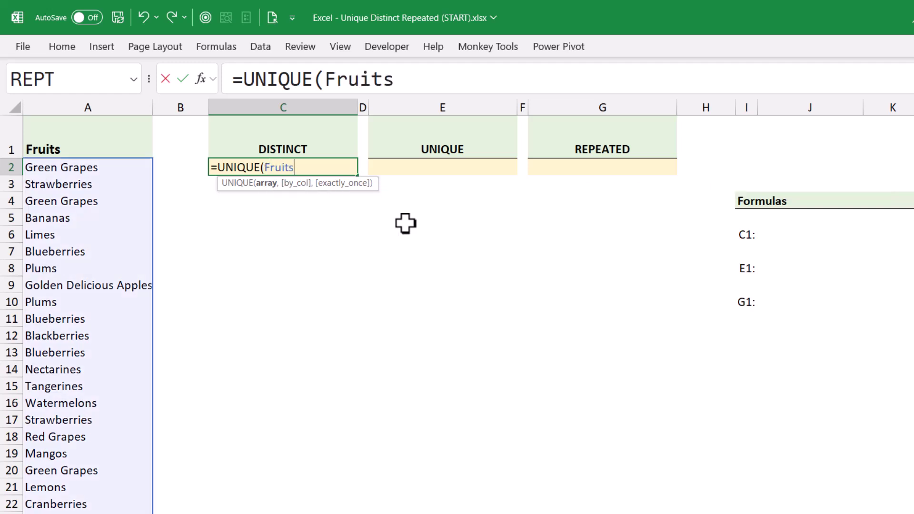
key("ctrl+Return")
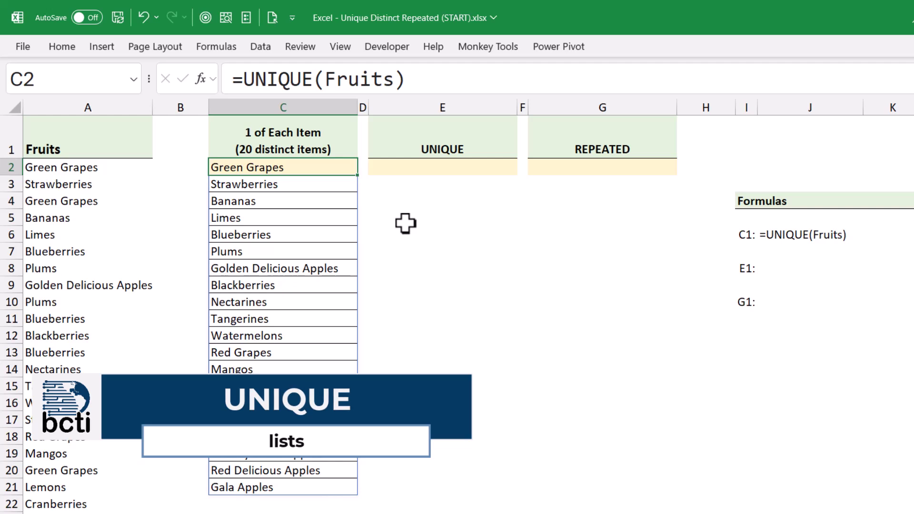
Enter =UNIQUE(Fruits,,TRUE) in E2, returning Nectarines, Red Delicious Apples and Gala Apples
key("Right")
key("Right")
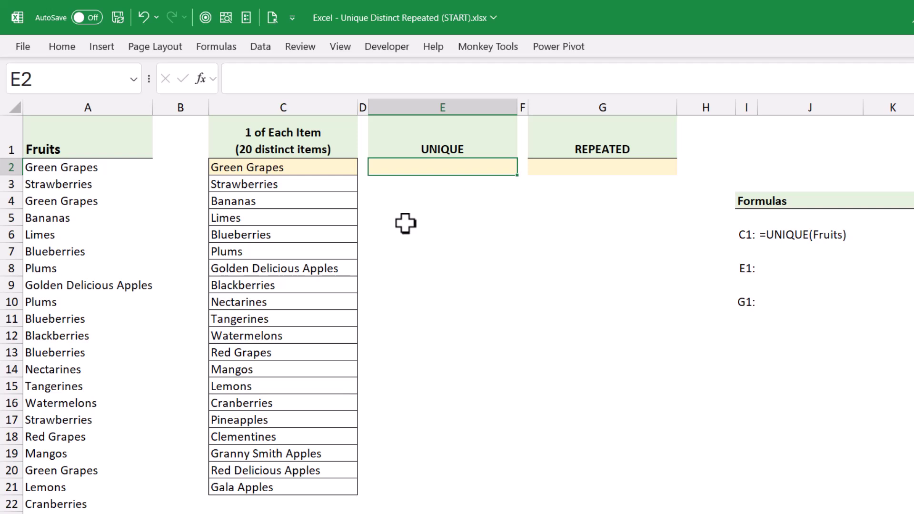
type("=UNi")
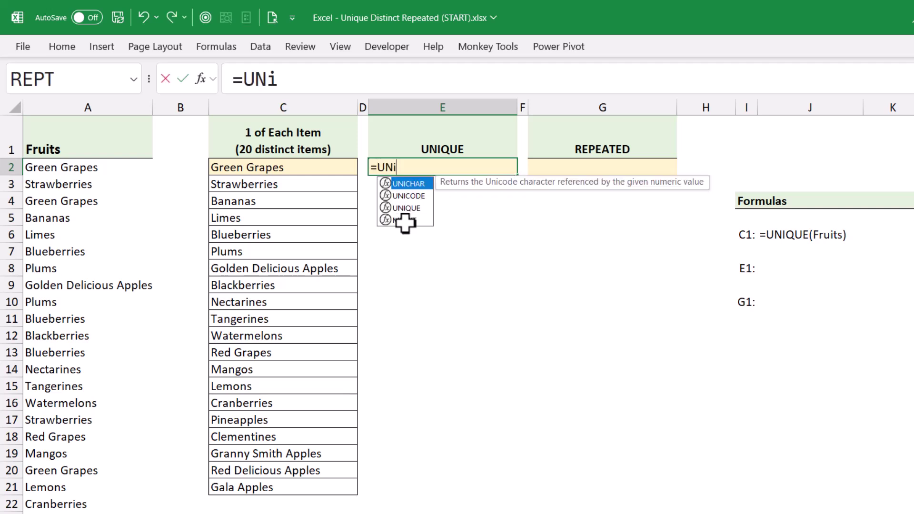
key("Down")
key("Tab")
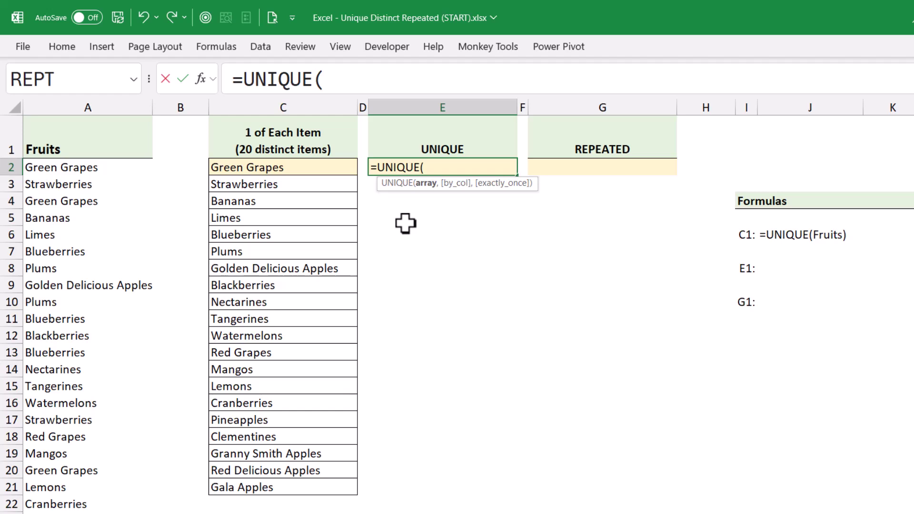
type("fr")
key("Tab")
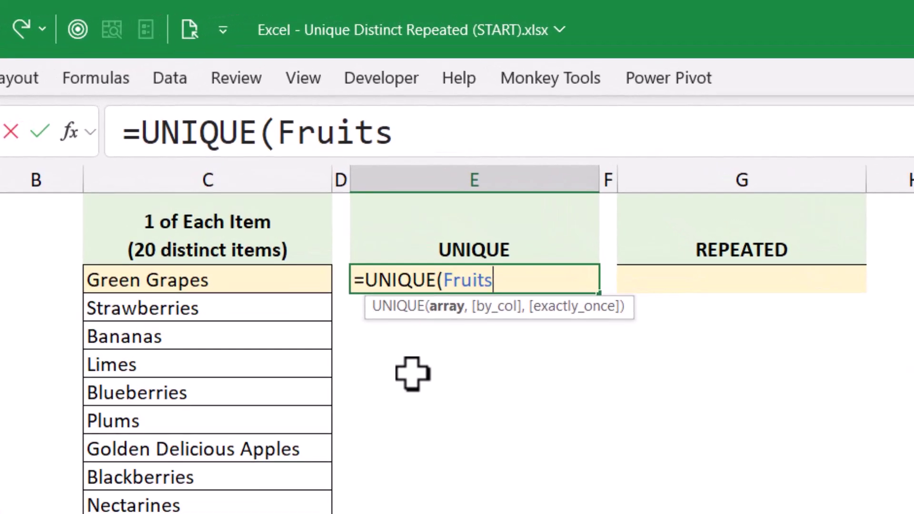
type(",")
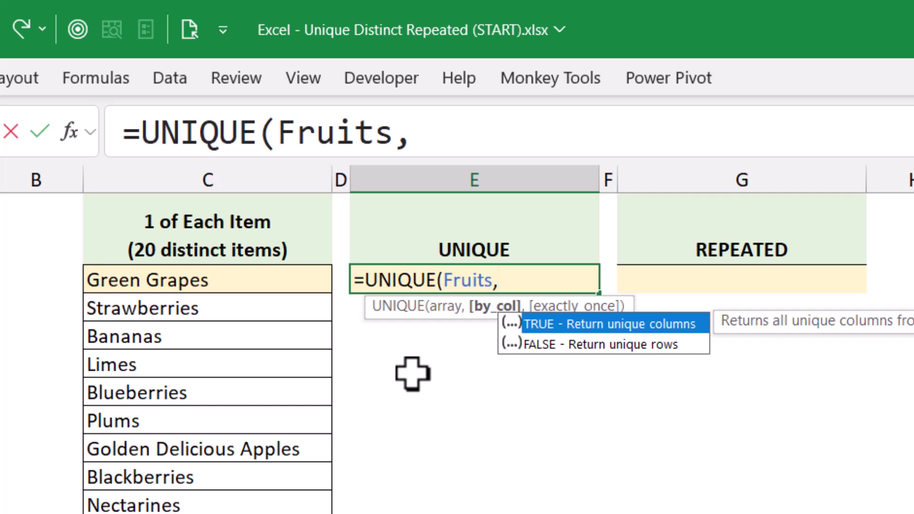
type(",")
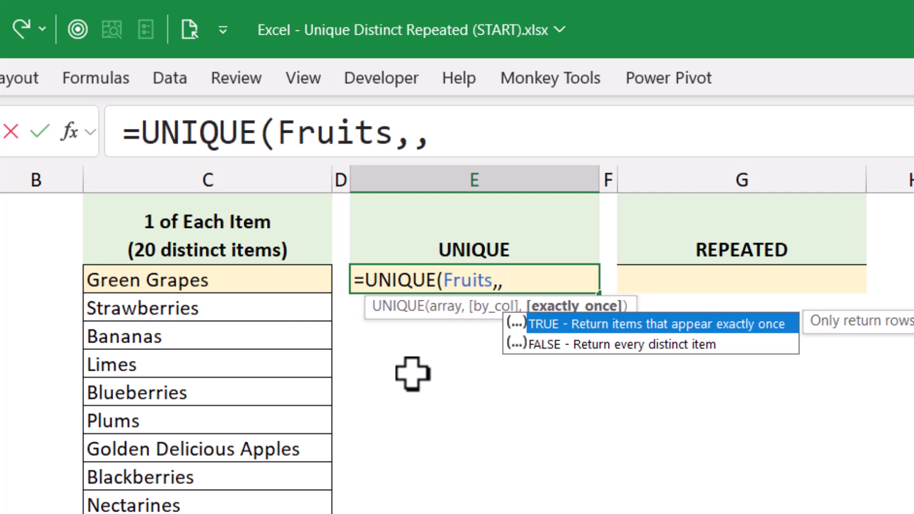
key("Down")
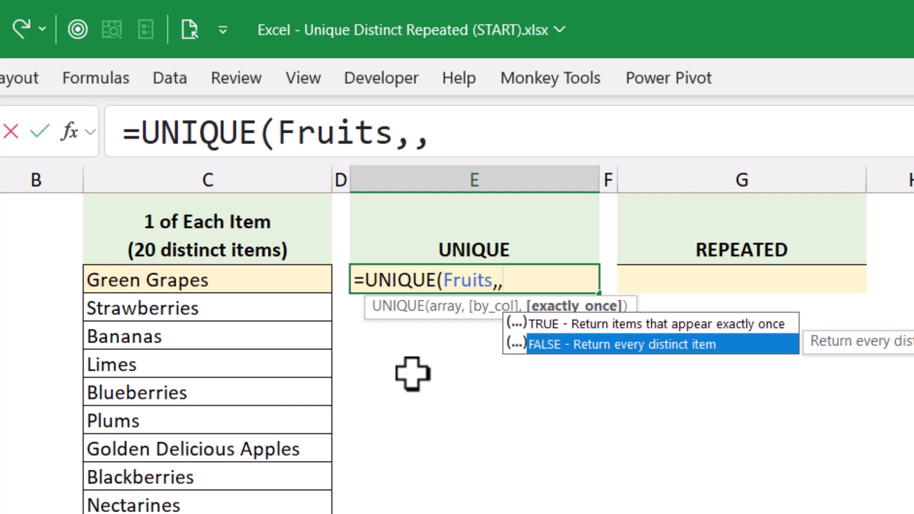
key("Up")
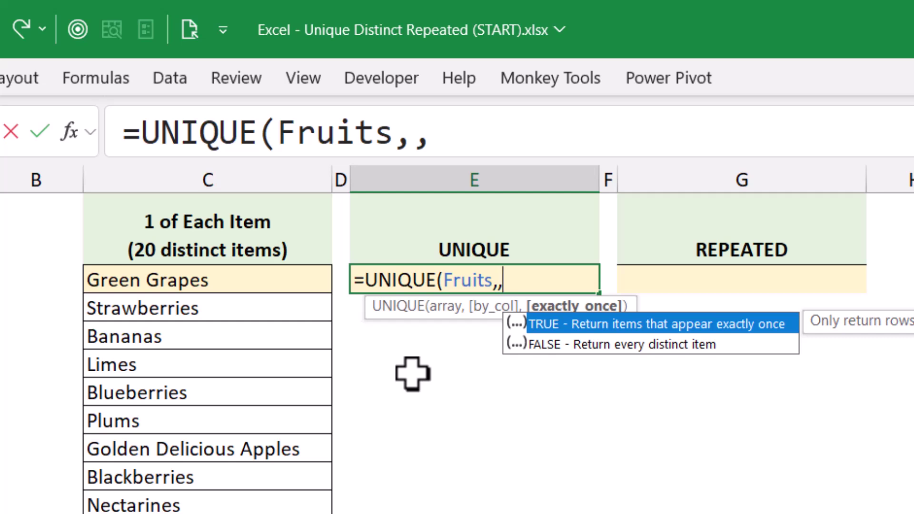
key("Tab")
key("ctrl+Return")
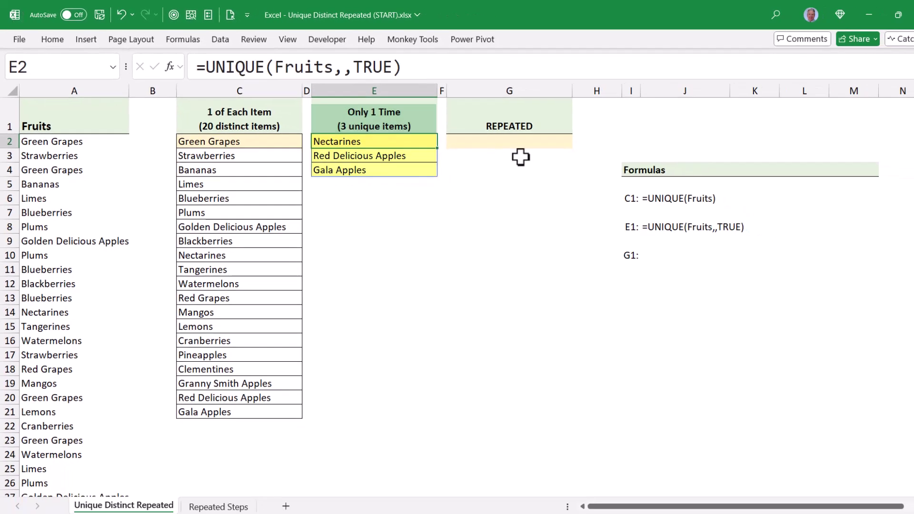
Type =COUNTIFS(Fruits, Fruits) into G2 under REPEATED, not yet committed
left_click(595, 167)
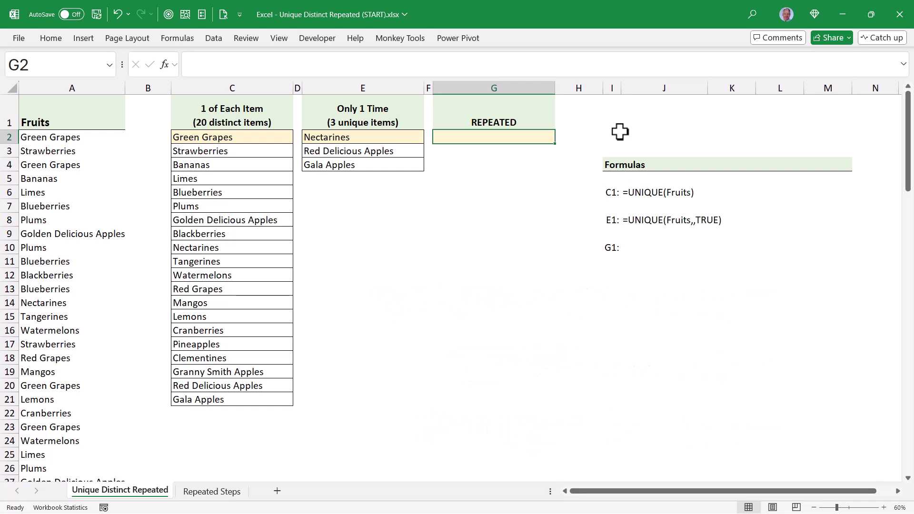
type("=count")
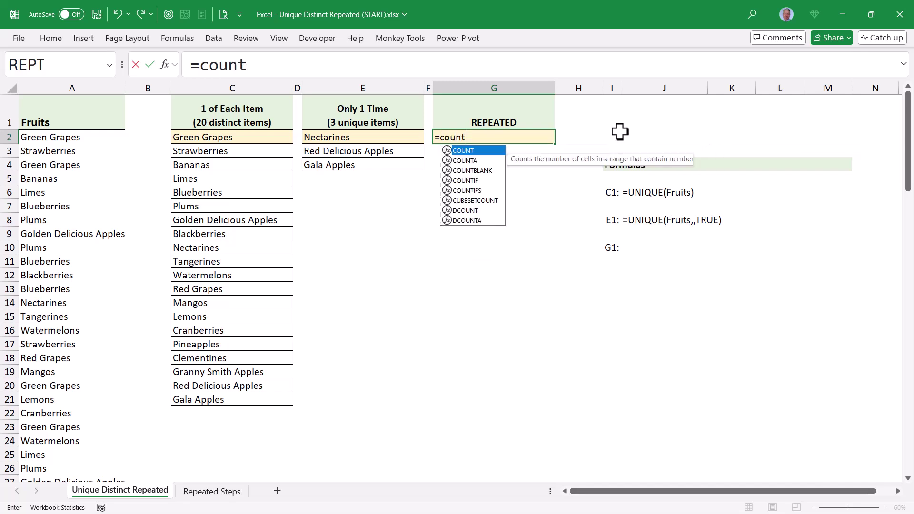
type("ifs")
key("Tab")
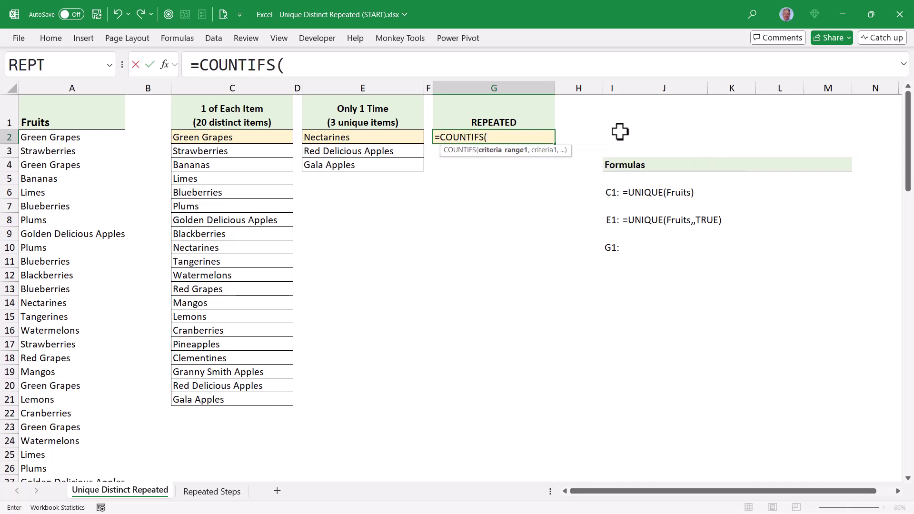
type("frui")
key("Tab")
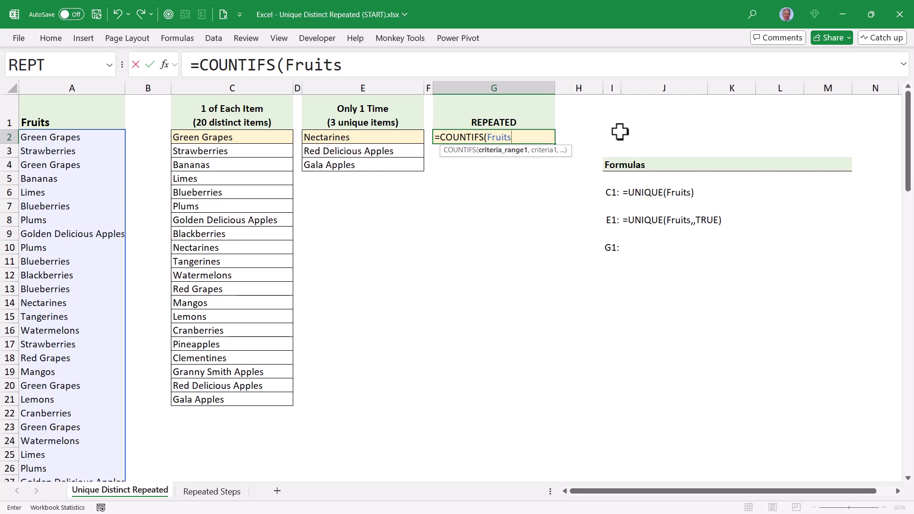
type(",")
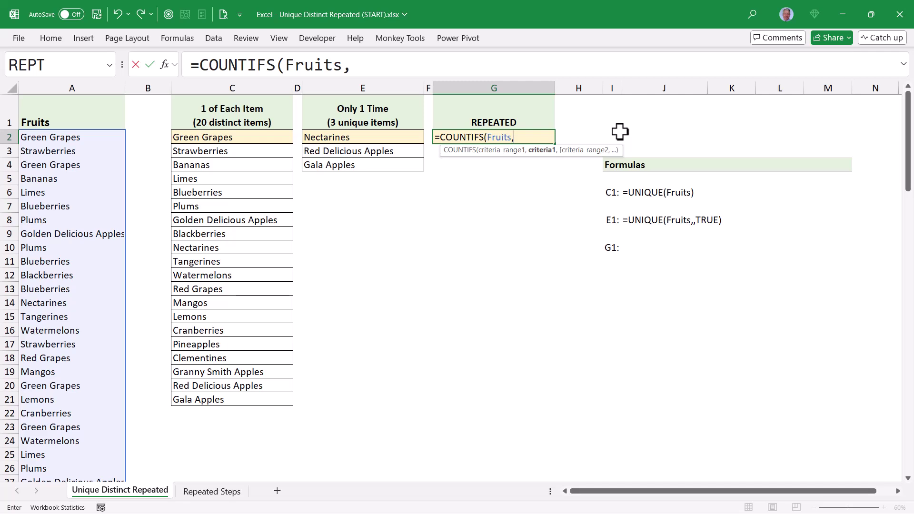
type(" fru")
key("Tab")
type(")")
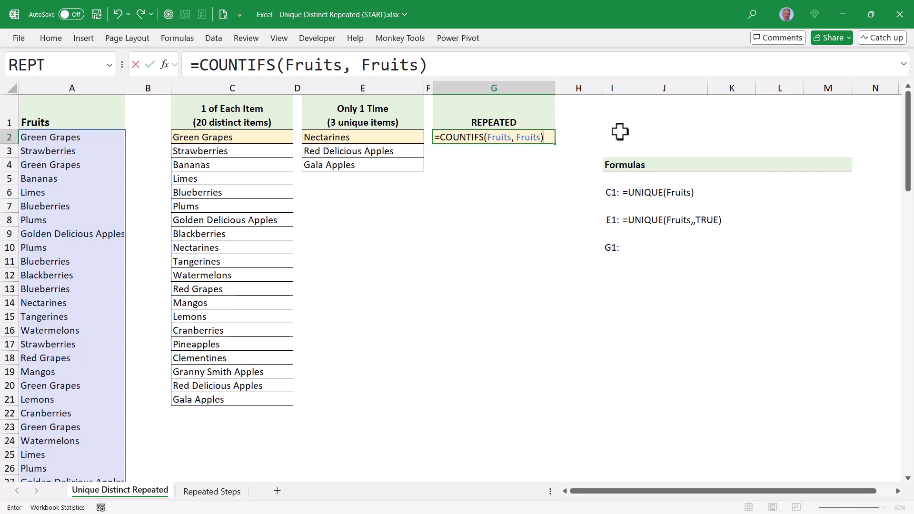
Commit =COUNTIFS(Fruits, Fruits) so a count spills beside each of the 100 fruits
key("ctrl+Return")
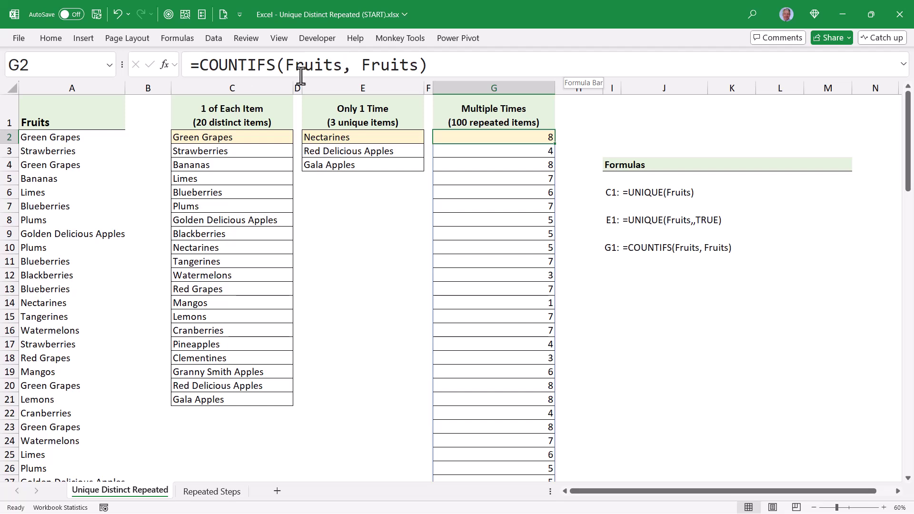
Append > 1 to the G2 COUNTIFS formula so it spills TRUE or FALSE per fruit
left_click(508, 69)
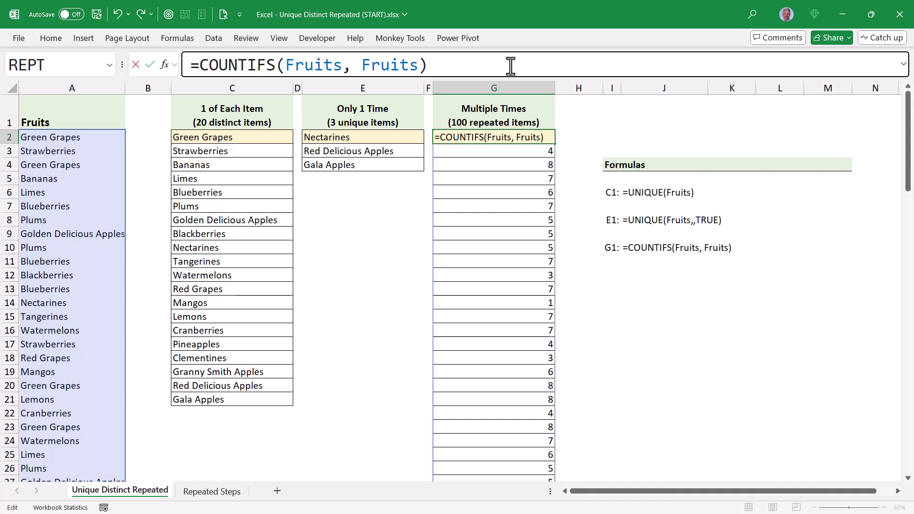
type("> 1")
key("ctrl+Return")
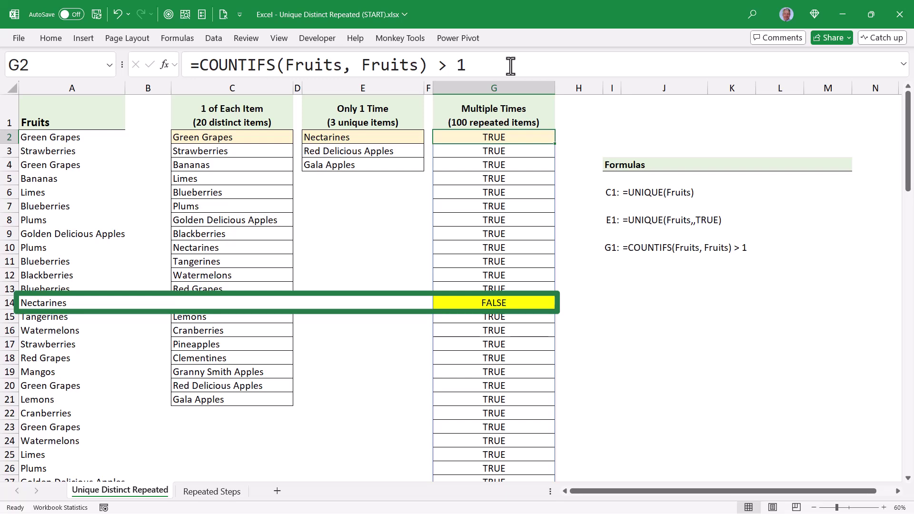
left_click(510, 66)
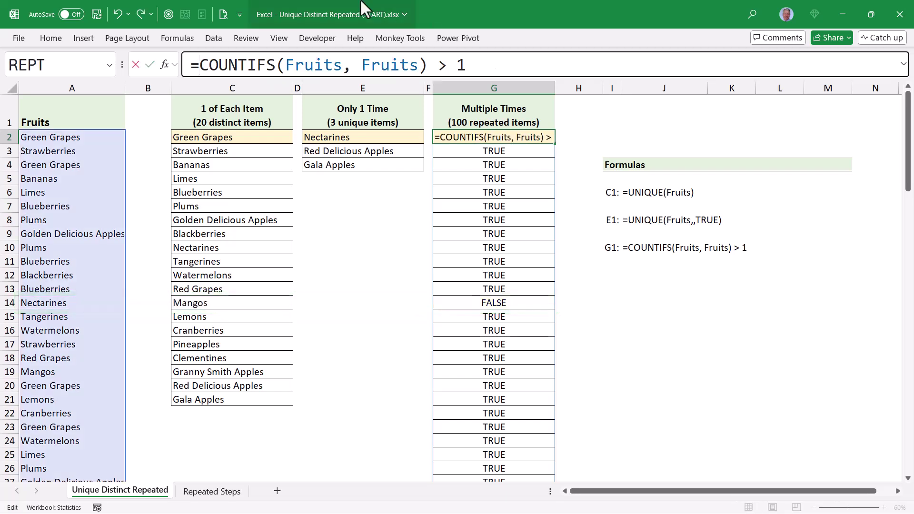
Wrap the test as =FILTER(Fruits, COUNTIFS(Fruits, Fruits) > 1) to list 97 repeated fruits
type("F")
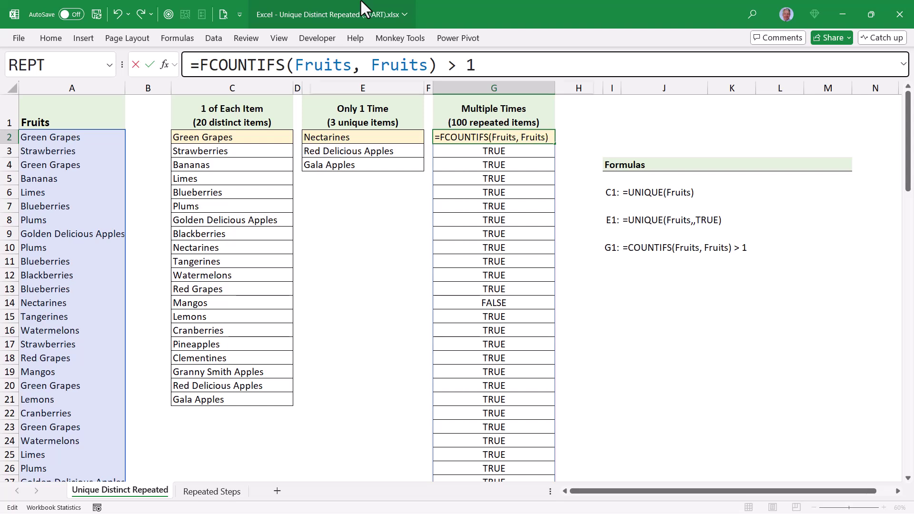
type("IL")
key("Tab")
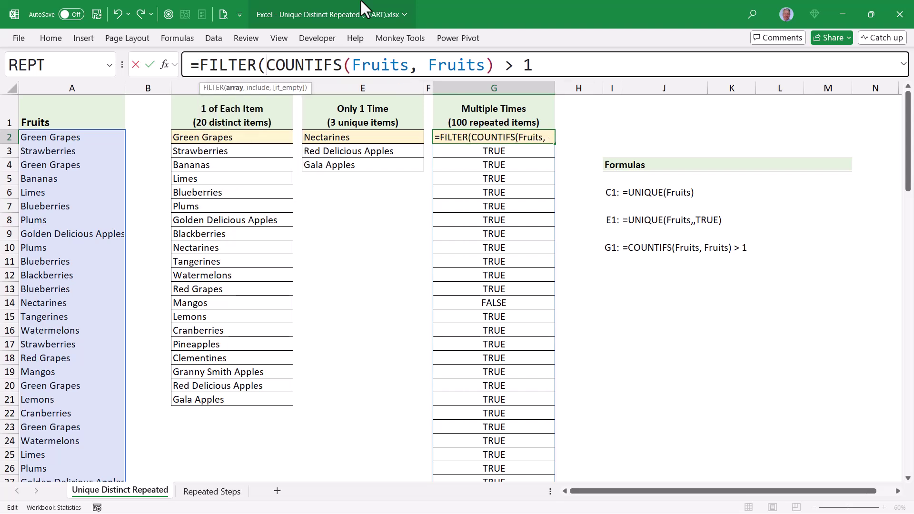
type("Fruits")
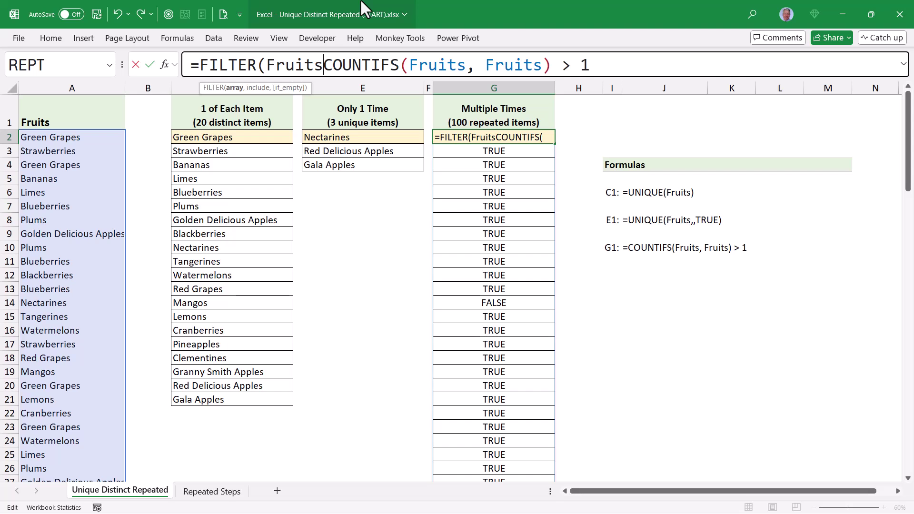
type(",")
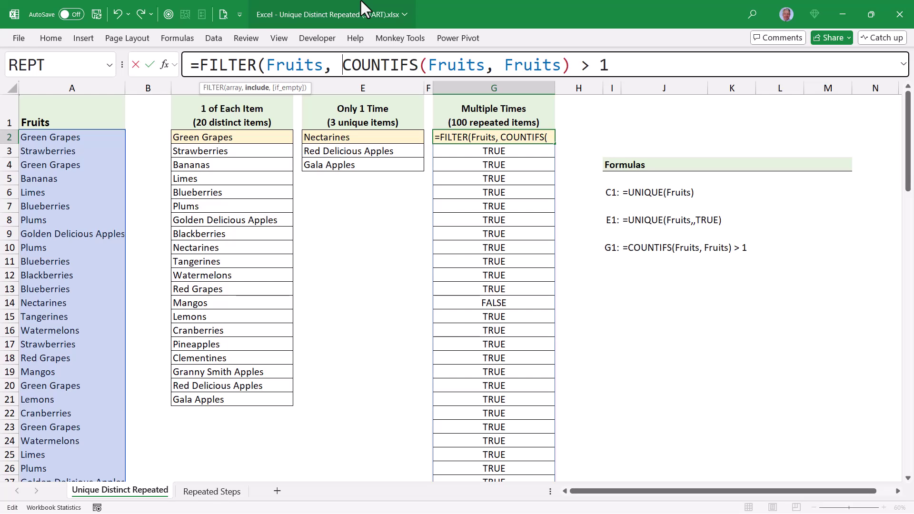
key("End")
type(")")
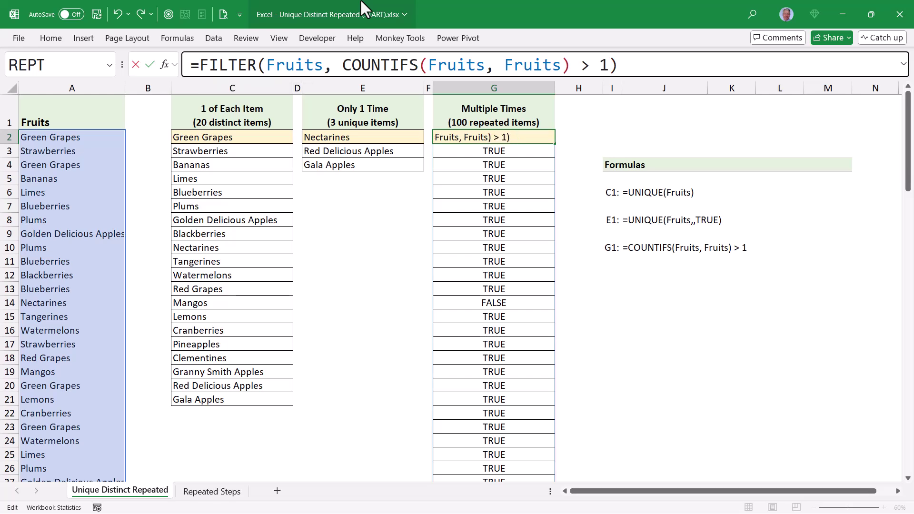
key("ctrl+Return")
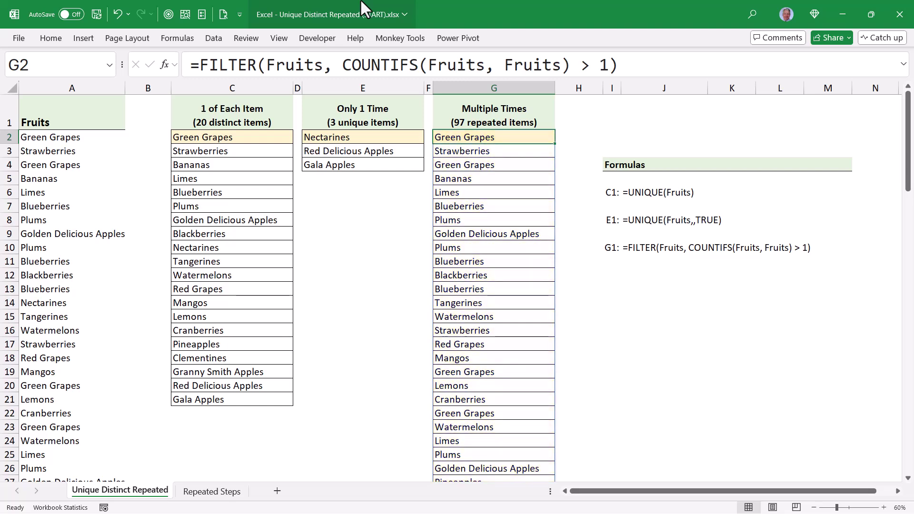
Wrap the FILTER formula in UNIQUE so the 17 repeated fruits appear once each
left_click(194, 67)
type("UNI")
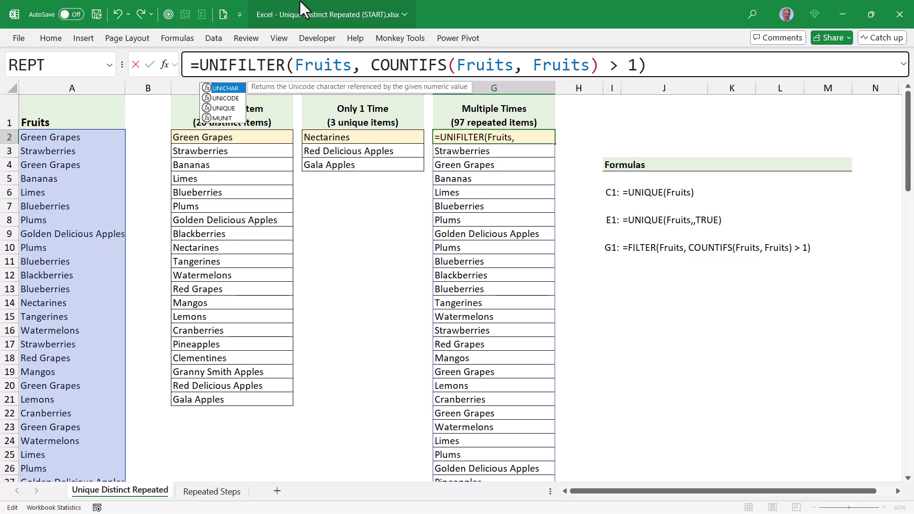
key("Down")
key("Down")
key("Tab")
key("End")
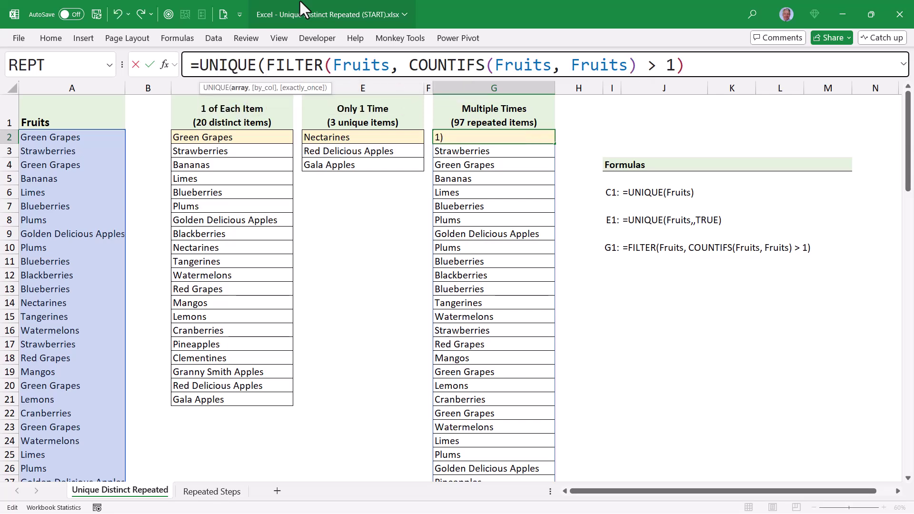
type(")")
key("ctrl+Return")
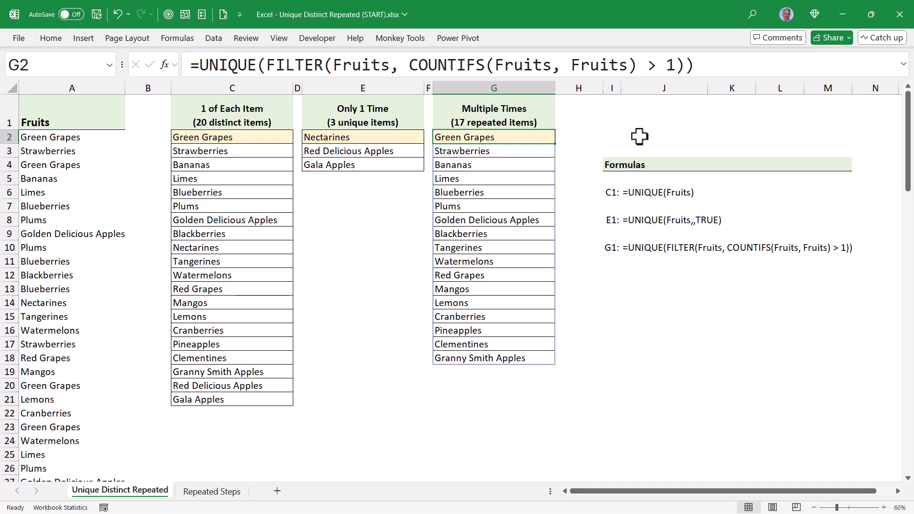
left_click(238, 137)
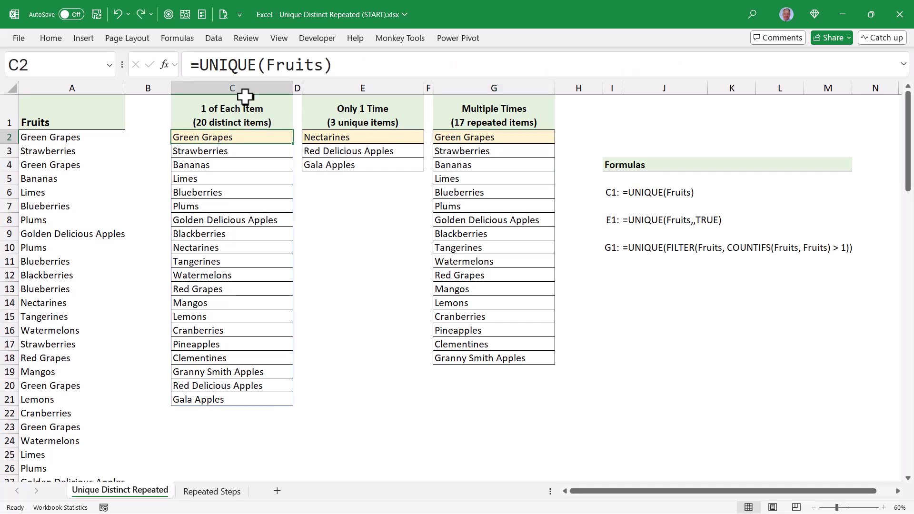
Wrap the C2 distinct and E2 unique formulas in SORT for alphabetical order
left_click(194, 65)
type("SORT")
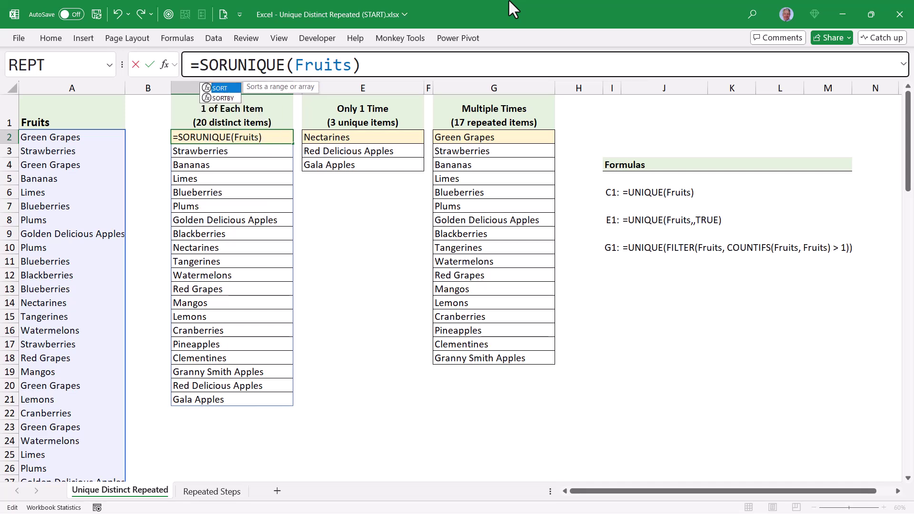
type("(")
key("ctrl+Return")
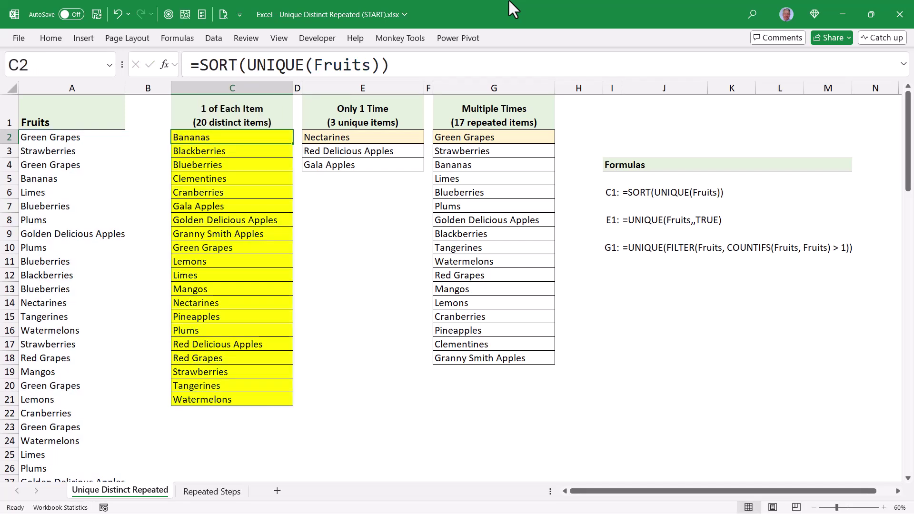
key("Right")
key("Right")
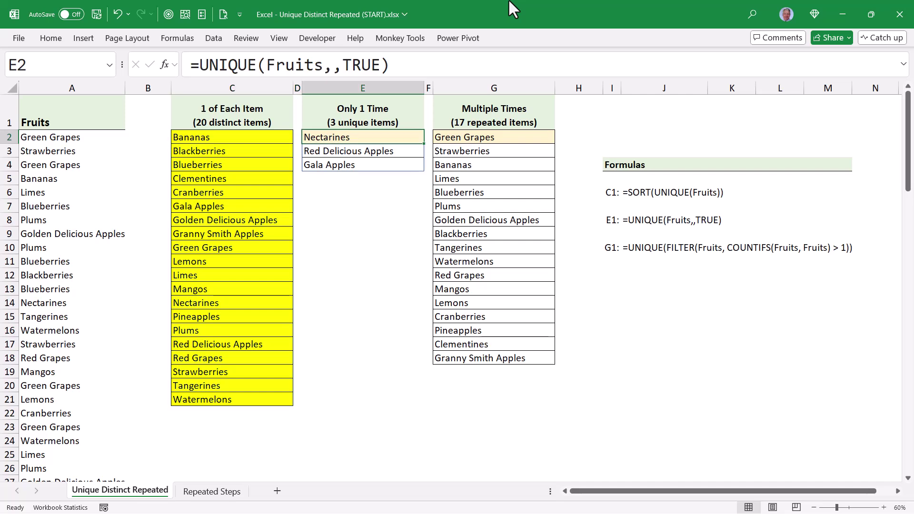
left_click(199, 64)
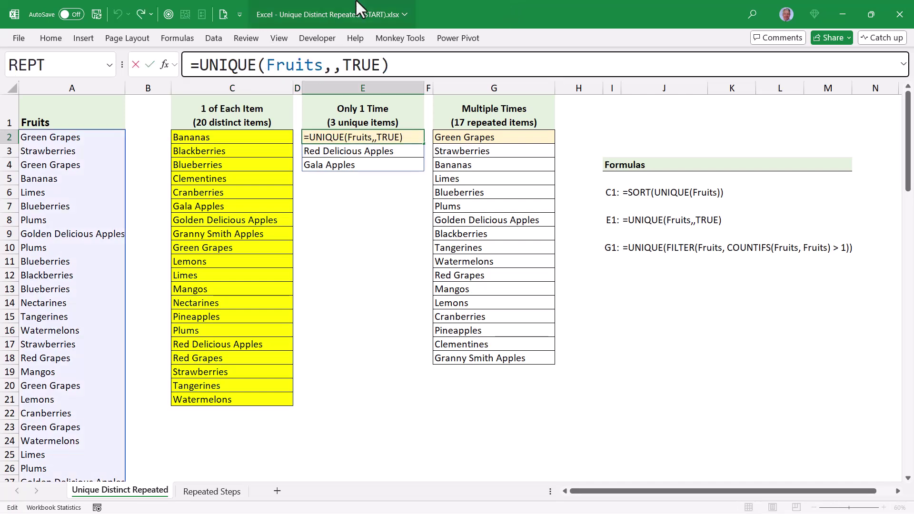
type("SORT")
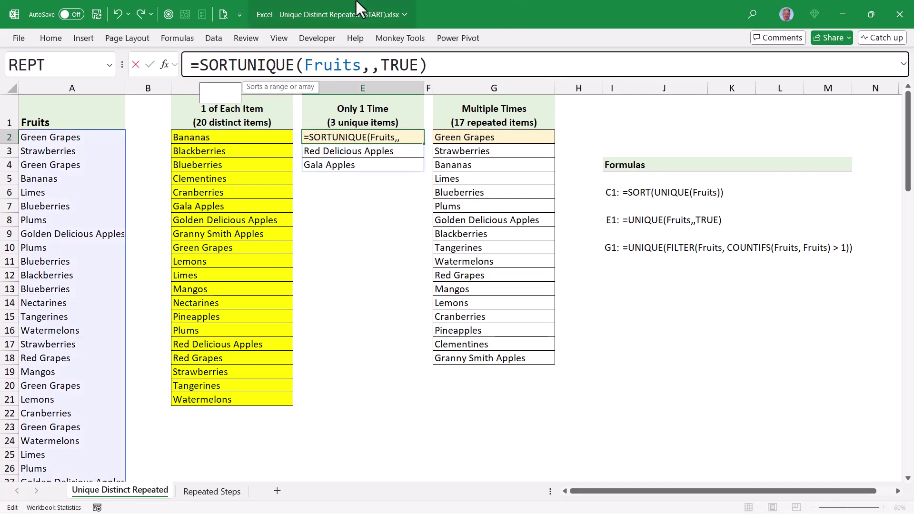
type("(")
key("End")
key("ctrl+Return")
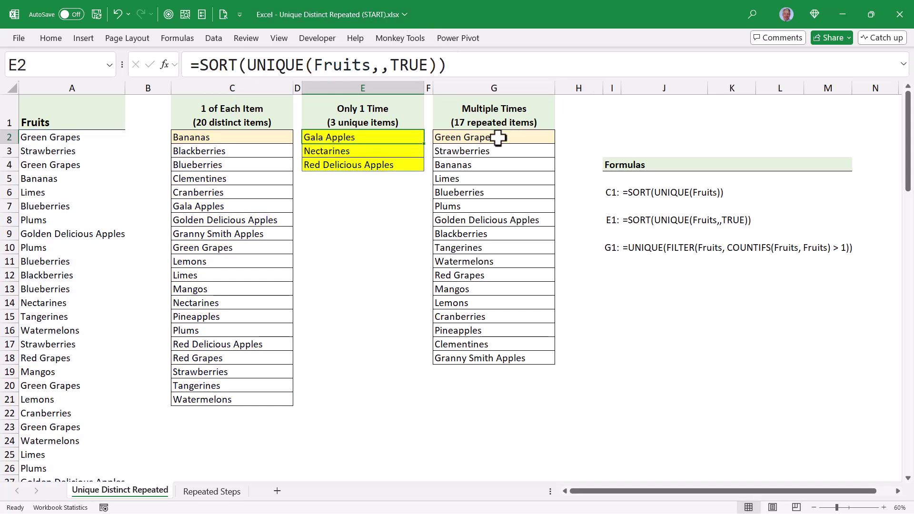
Wrap the G2 repeated-fruits formula in SORT as well
left_click(496, 138)
left_click(199, 65)
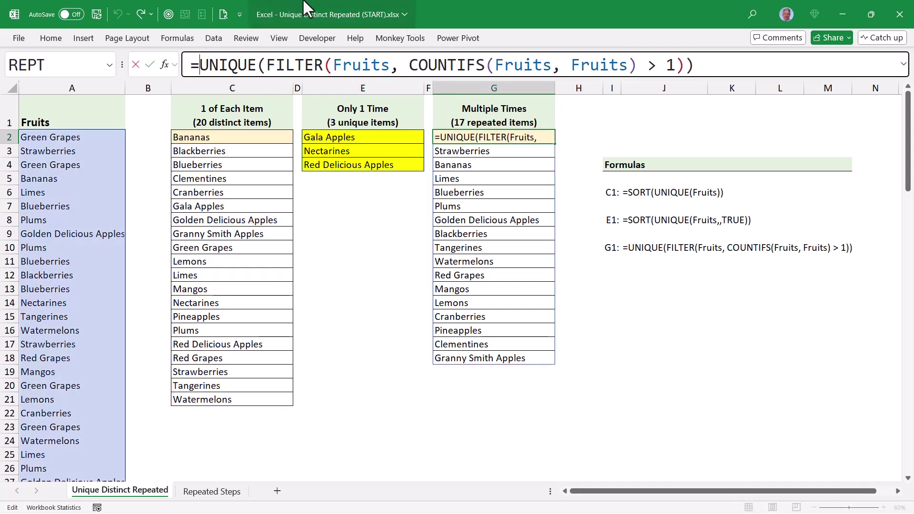
type("SORT(")
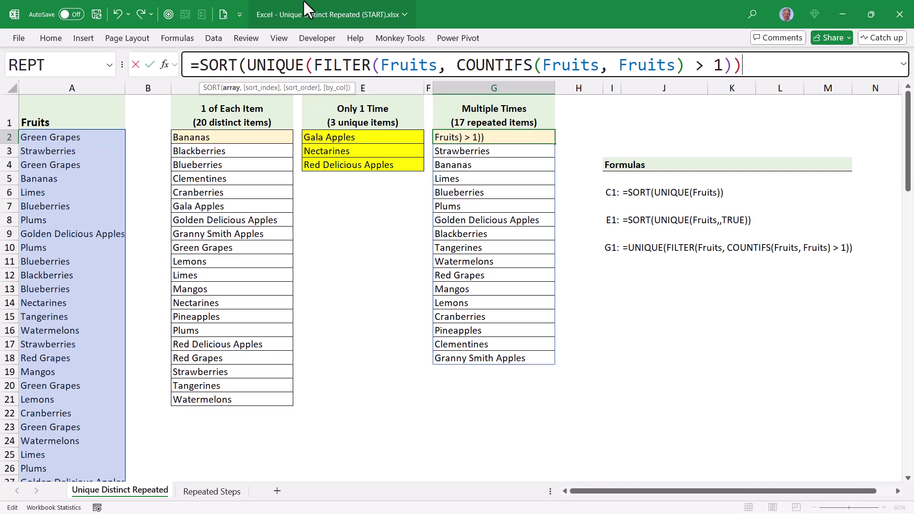
key("End")
type(")")
key("ctrl+Return")
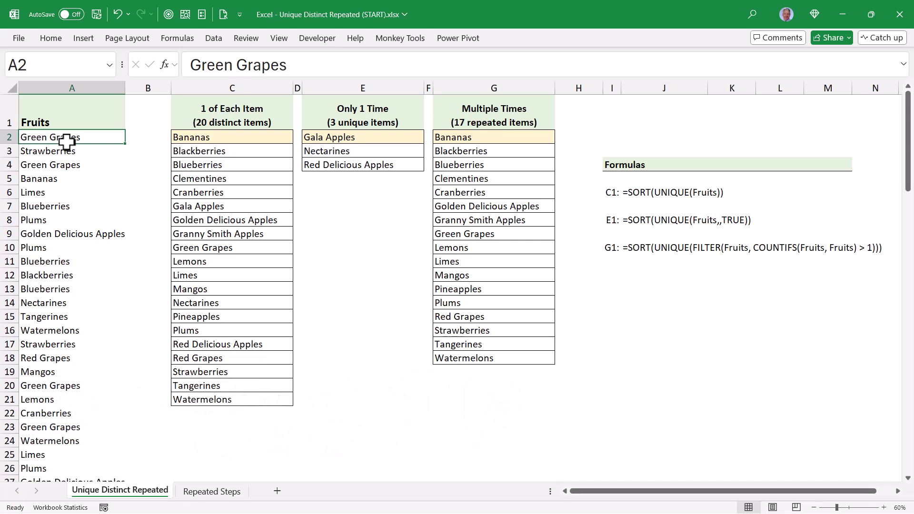
Select the Fruits named range and load it into Power Query via From Table/Range
left_click(109, 65)
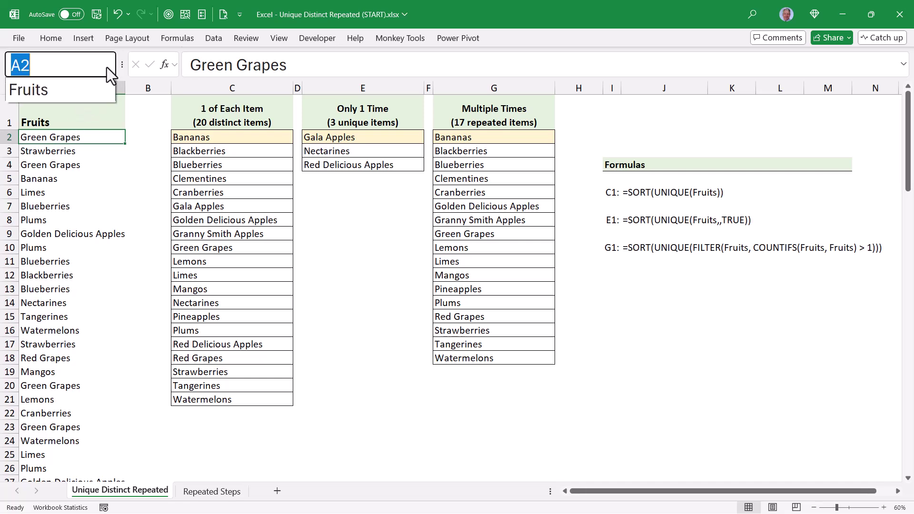
left_click(57, 93)
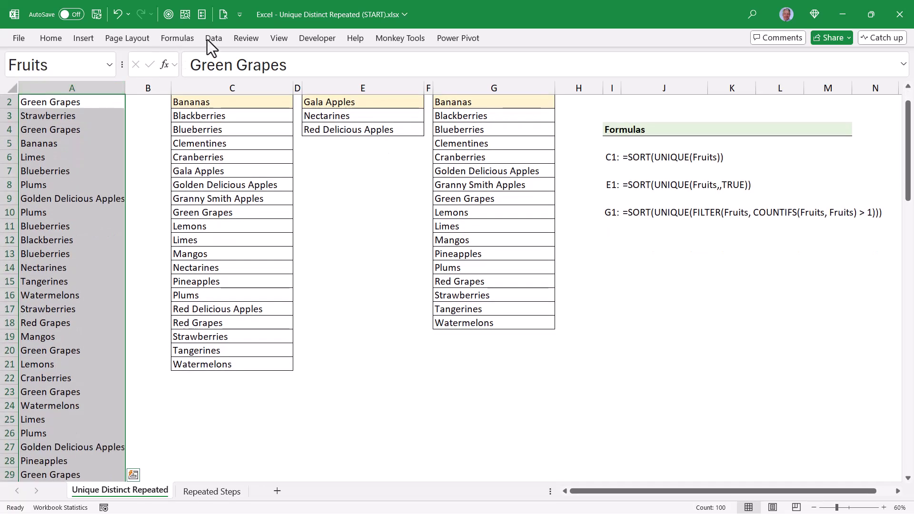
left_click(212, 38)
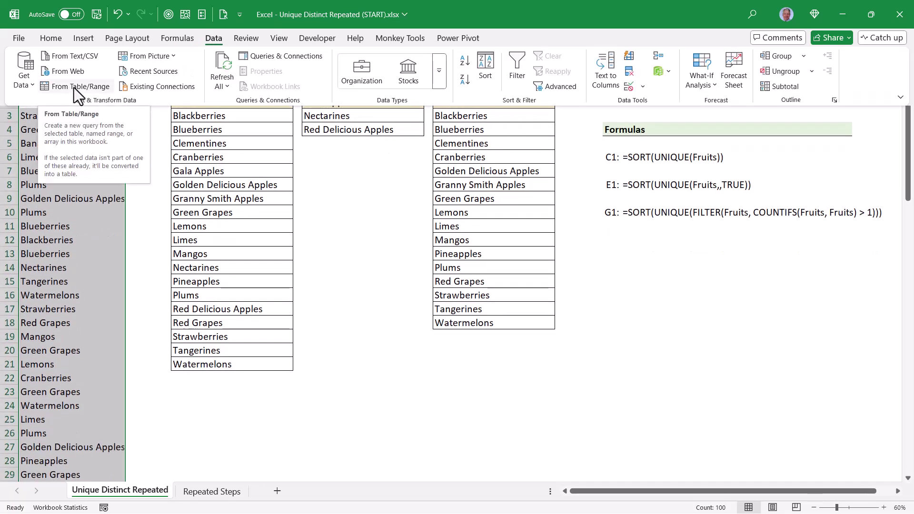
left_click(74, 88)
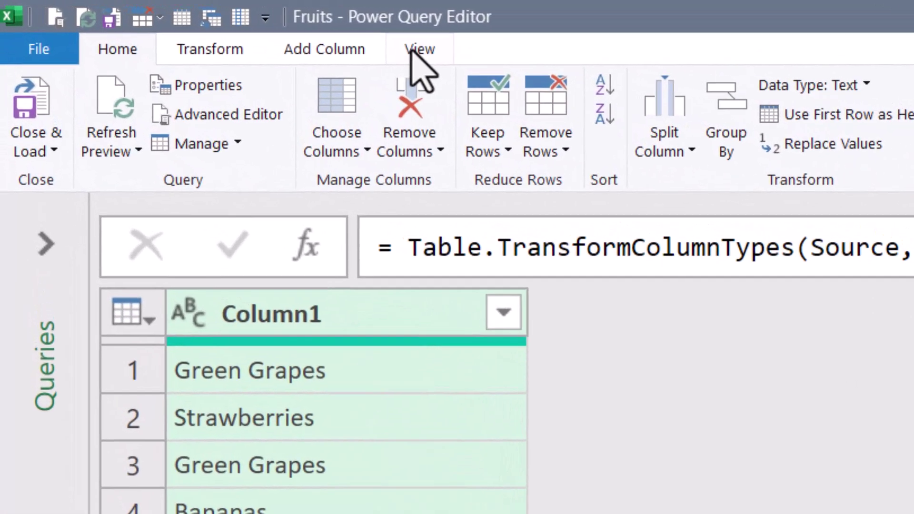
Switch from Column profile to Column distribution to show the Fruits column's distinct and unique counts
left_click(177, 22)
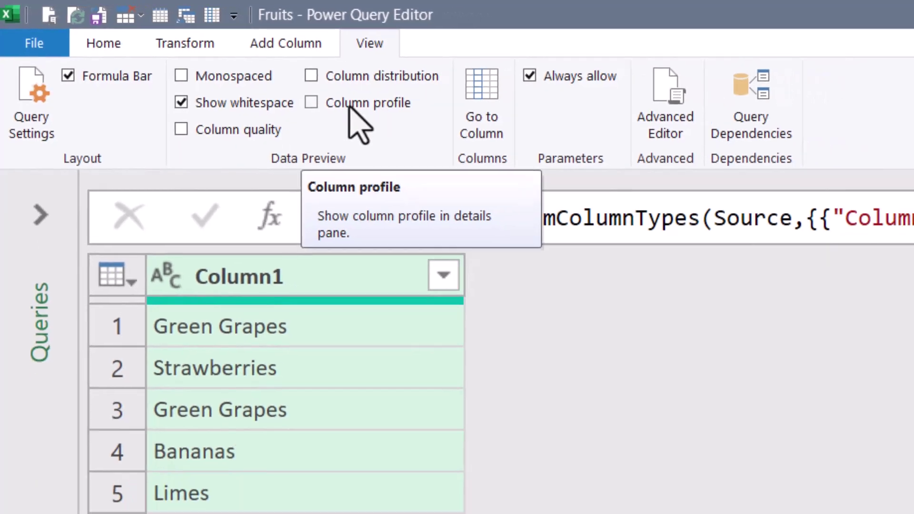
left_click(401, 123)
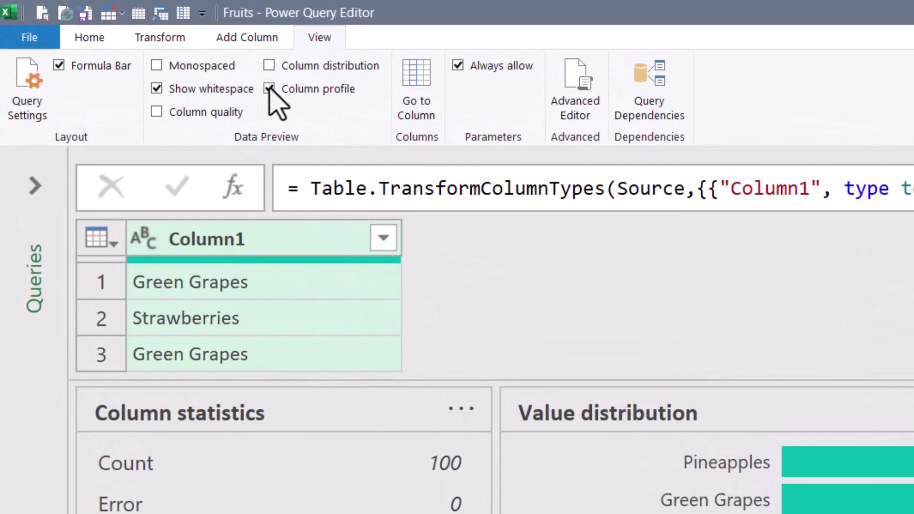
left_click(269, 90)
left_click(269, 66)
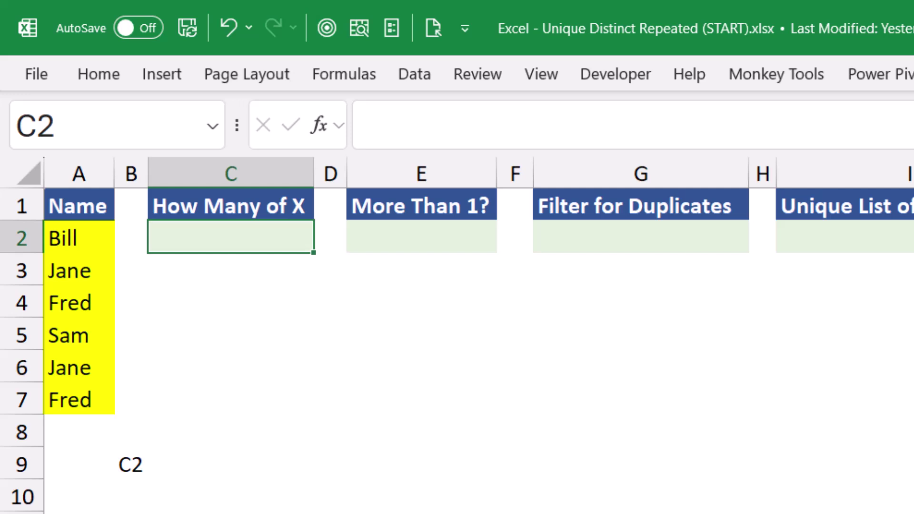
Select the six names in A2:A7 and put the cursor in the Name Box
left_click(76, 205)
left_click_drag(71, 238, 71, 400)
left_click(114, 124)
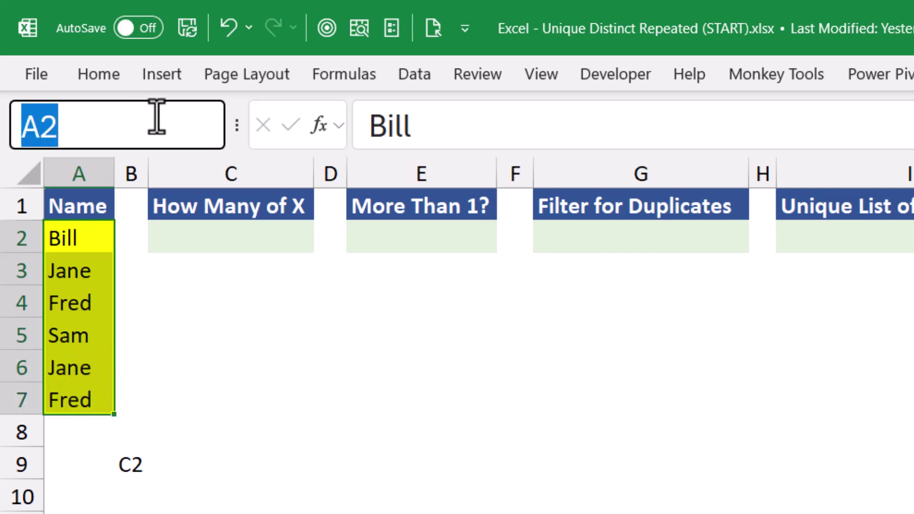
Name the range People and enter =COUNTIFS(People, People) in C2
type("People")
key("Return")
left_click(231, 236)
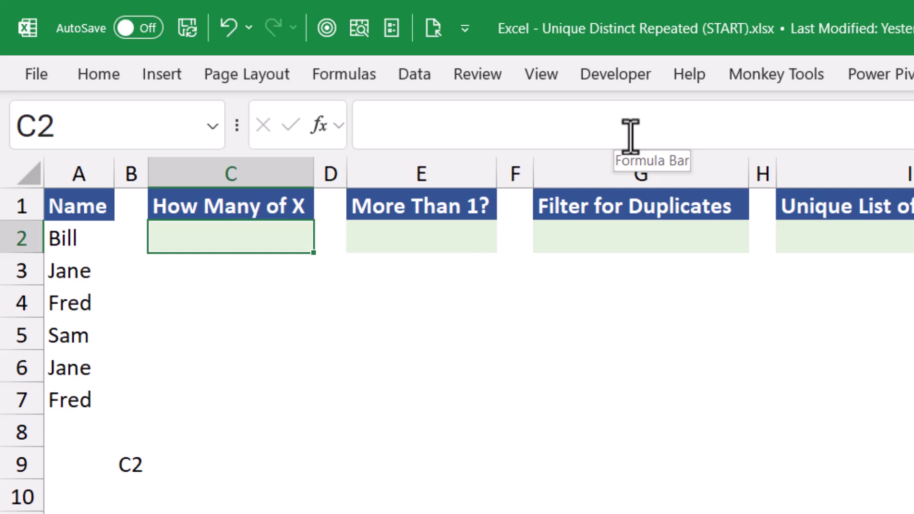
type("=coun")
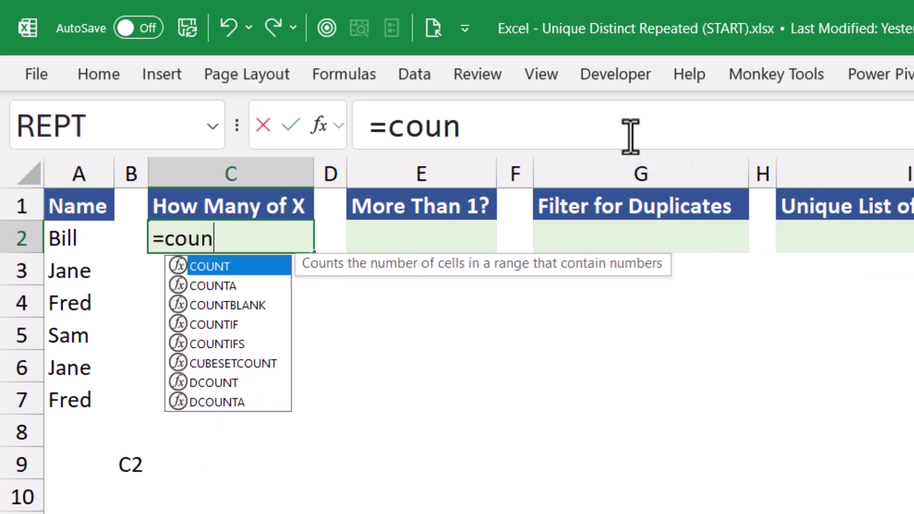
key("Down")
key("Down")
key("Down")
key("Down")
key("Tab")
type("People")
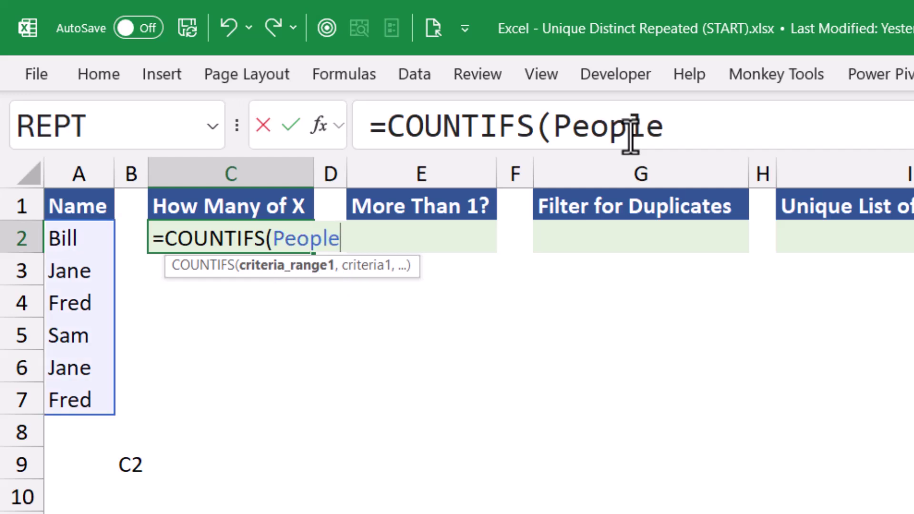
type(", Peop")
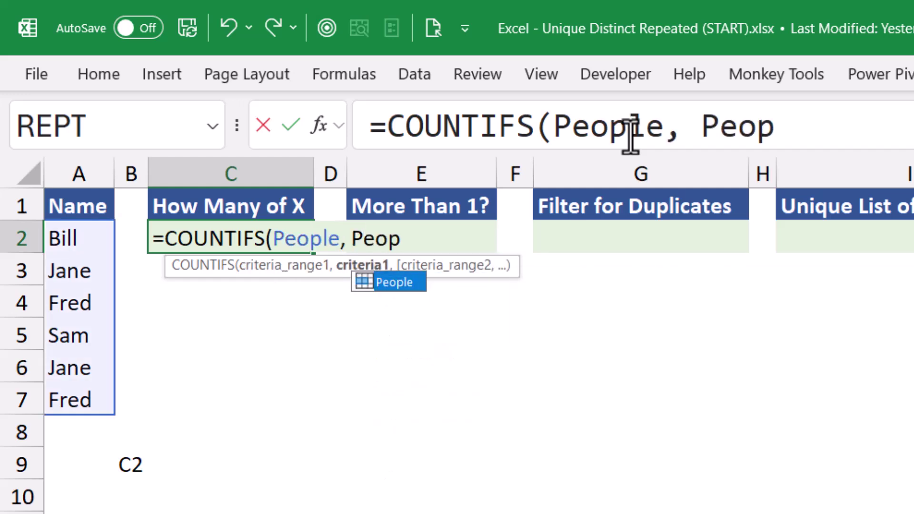
key("Tab")
key("ctrl+Return")
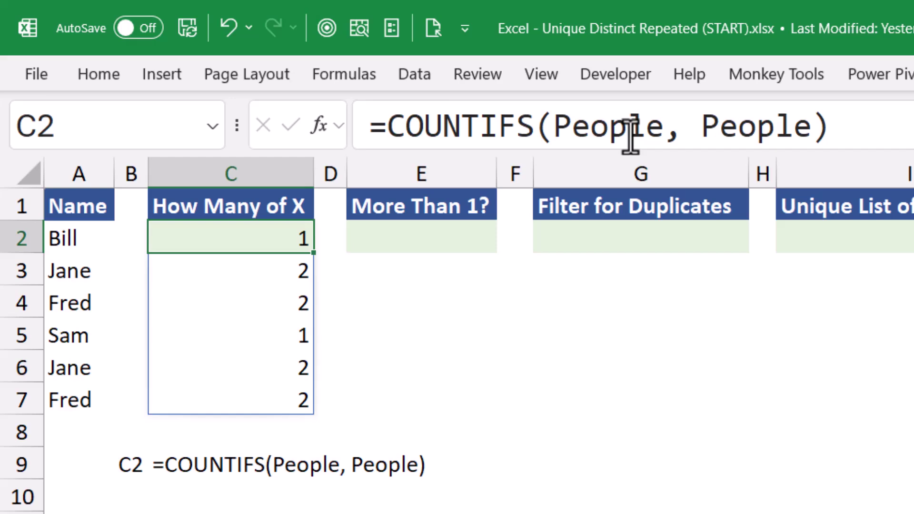
Enter =COUNTIFS(People, People) > 1 in E2 to flag repeated names as TRUE
key("Right")
key("Right")
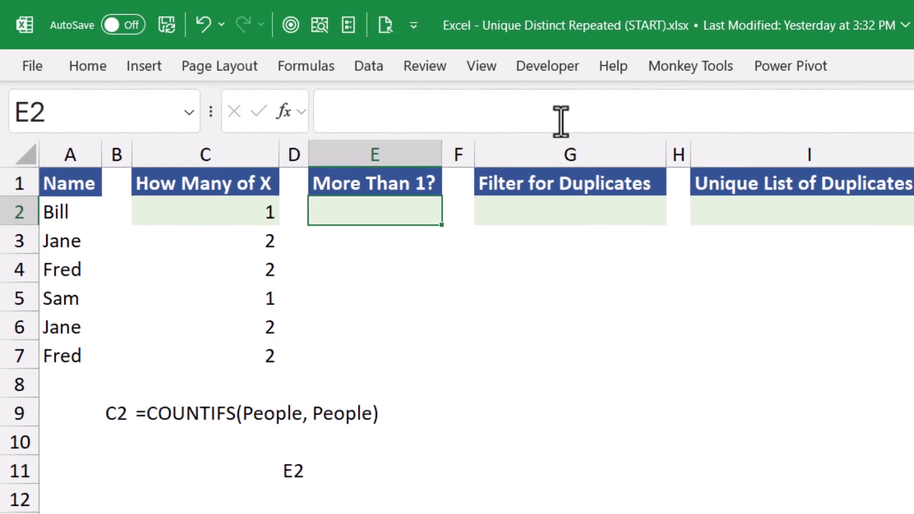
left_click(561, 121)
type("=COUNTIFS(People, People)")
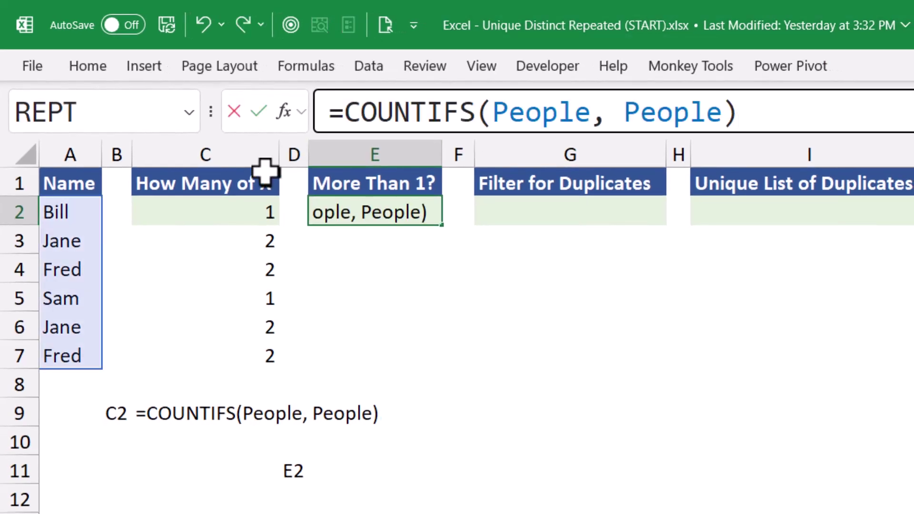
type(">")
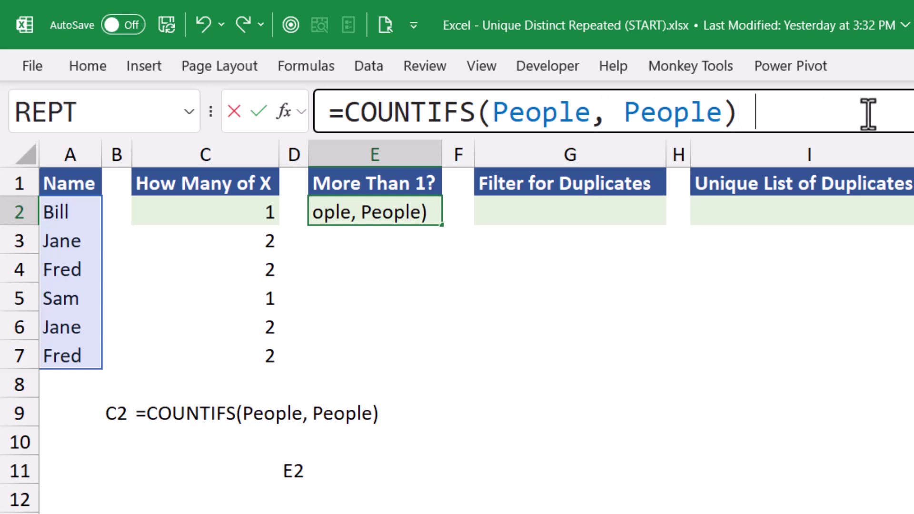
type(" 1")
key("ctrl+Return")
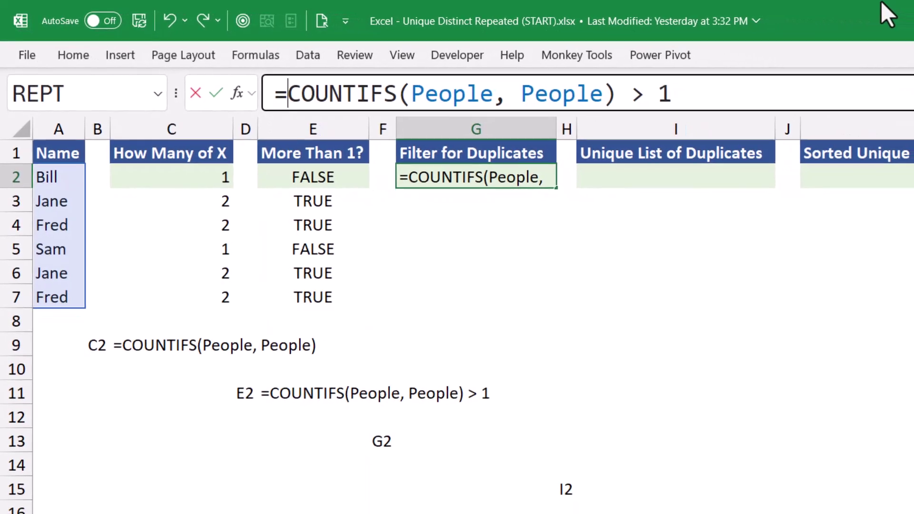
Enter =FILTER(People, COUNTIFS(People, People) > 1) in G2 to list repeated names
type("FILTER(")
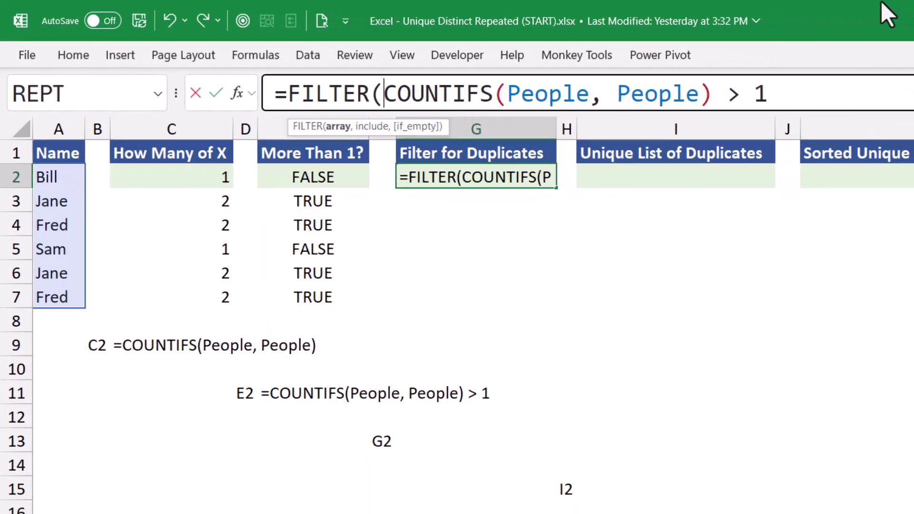
type("peo")
key("Tab")
type(",")
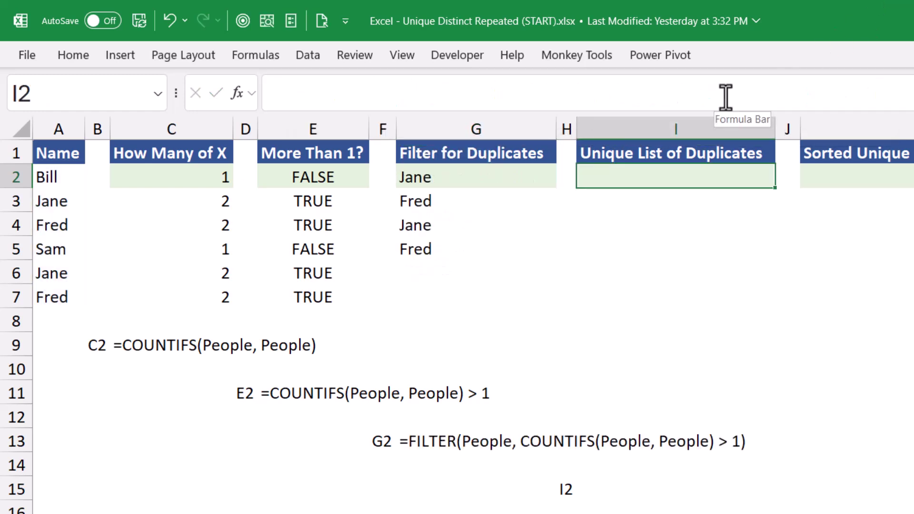
Wrap the filter formula in UNIQUE in I2, giving Jane and Fred
left_click(725, 96)
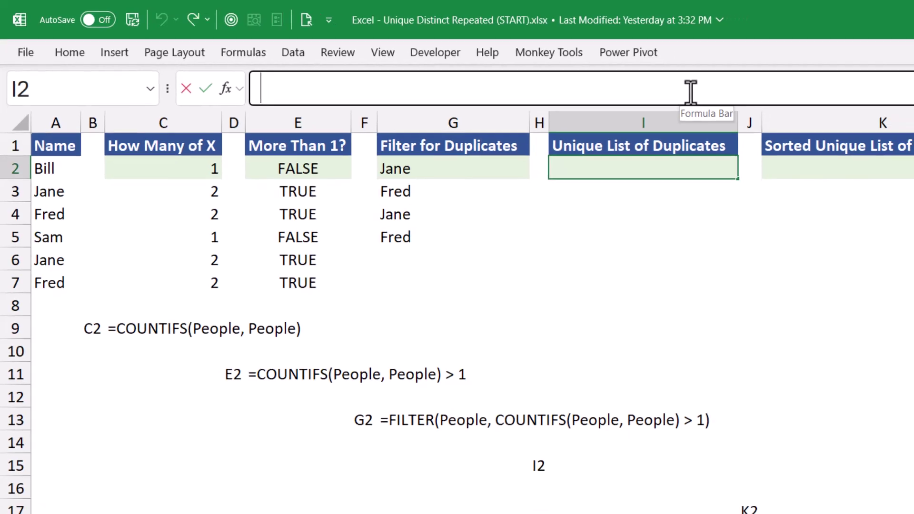
type("=FILTER(People, COUNTIFS(People, People) > 1)")
key("Home")
key("Right")
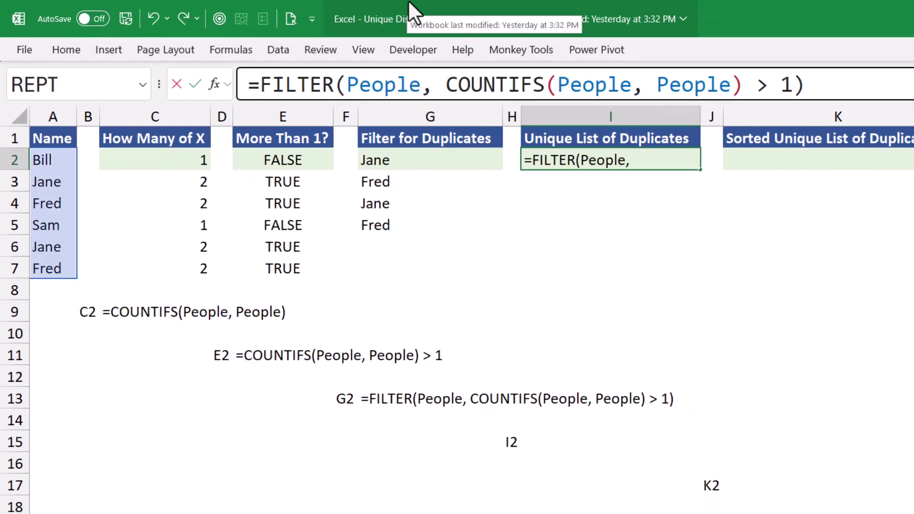
type("UNIQ")
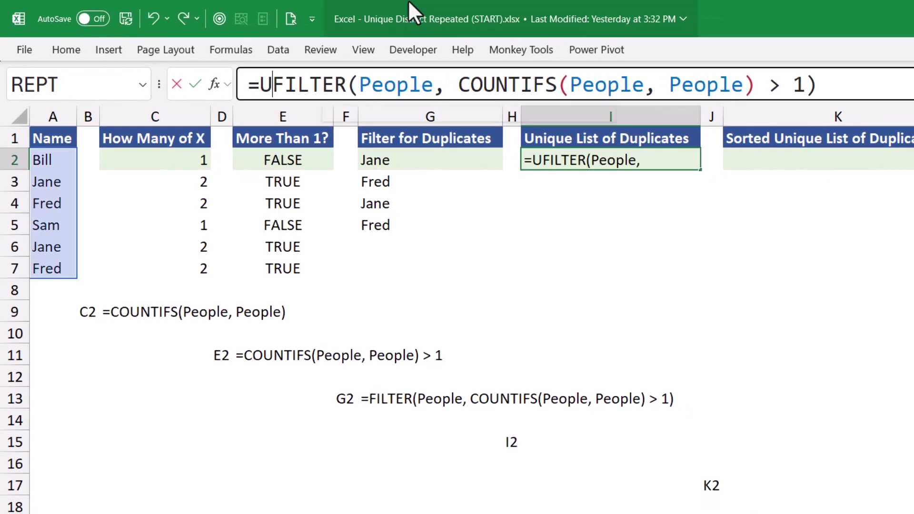
key("Tab")
key("Return")
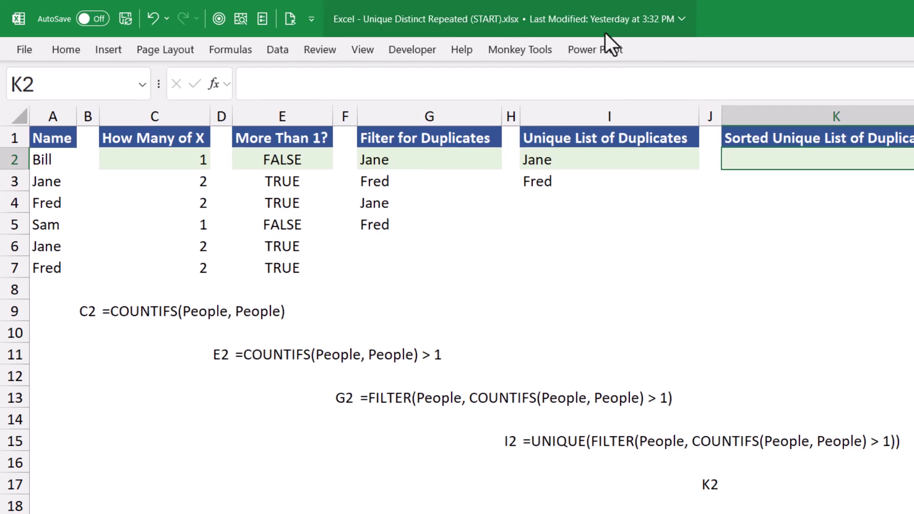
Wrap the unique formula in SORT in K2, giving Fred, Jane
type("=UNIQUE(FILTER(People, COUNTIFS(People, People) > 1))")
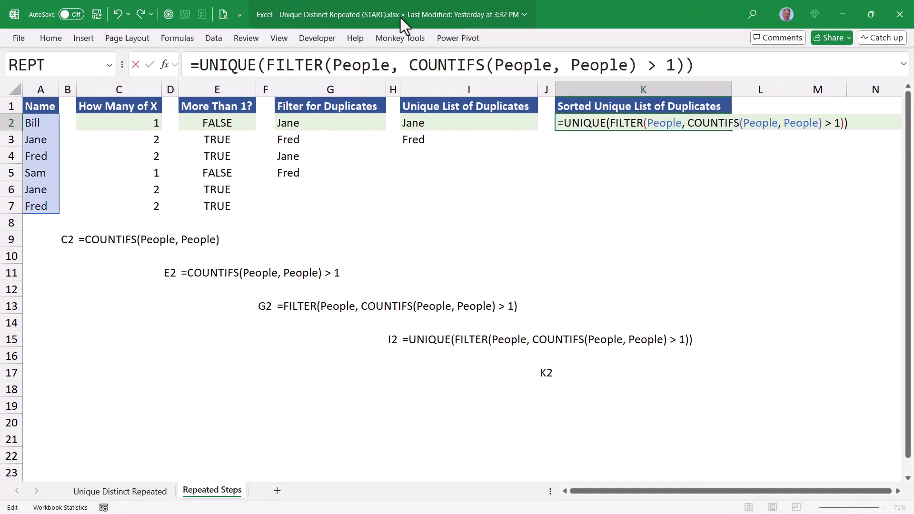
left_click(199, 64)
type("SORT")
type("(")
key("ctrl+Return")
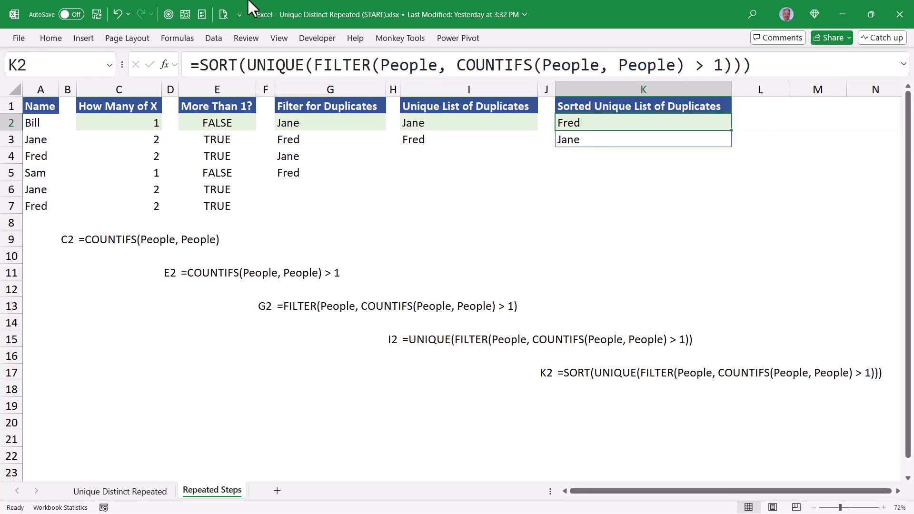